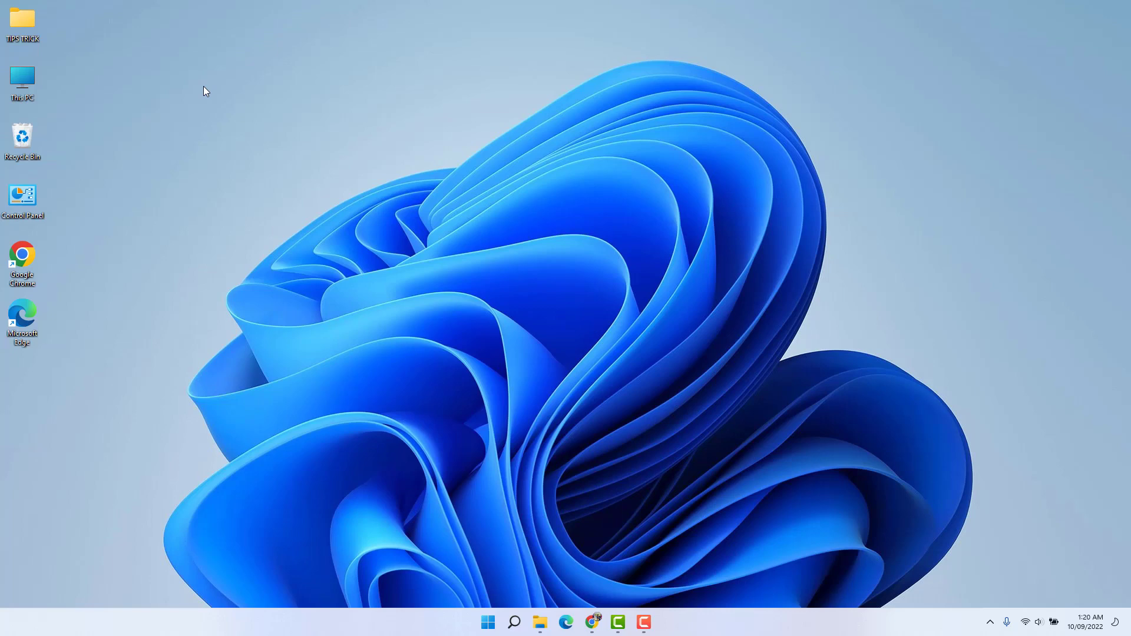
# - Open DATA (D:) from This PC and preview the IMG_E5734 photo and both screen recordings
pyautogui.doubleClick(36, 82)
pyautogui.doubleClick(329, 204)
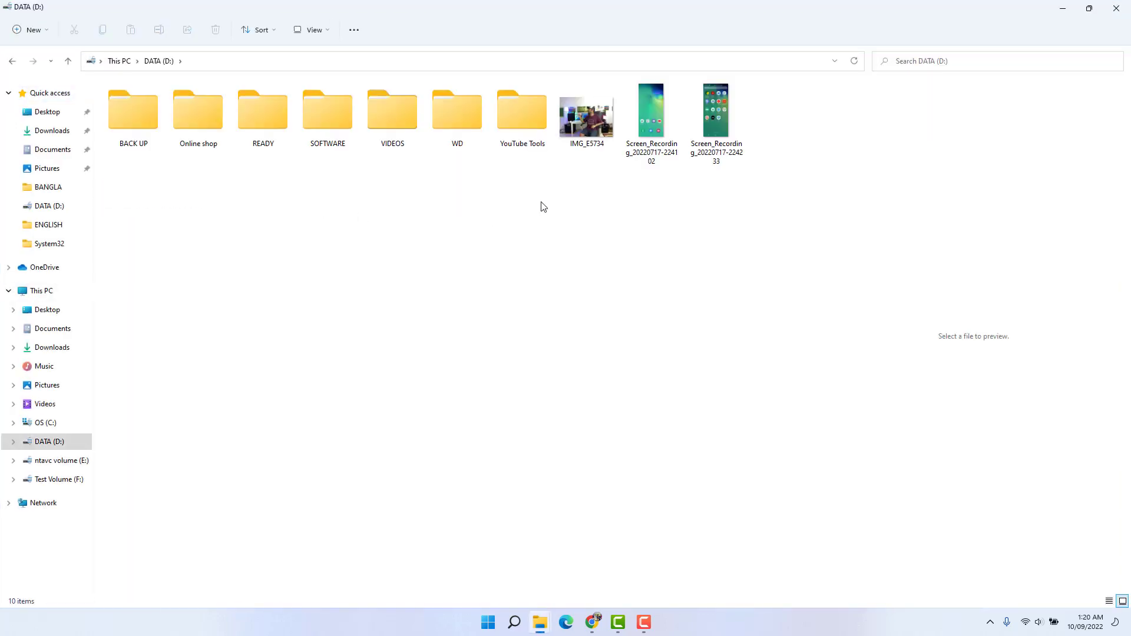
pyautogui.click(595, 123)
pyautogui.click(641, 117)
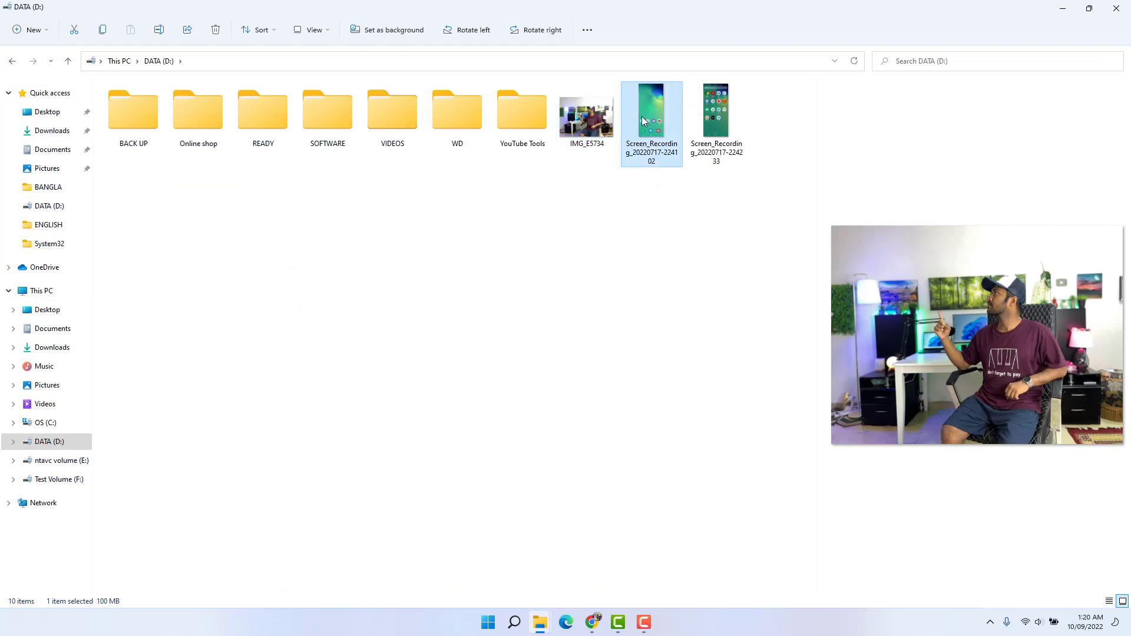
pyautogui.click(726, 116)
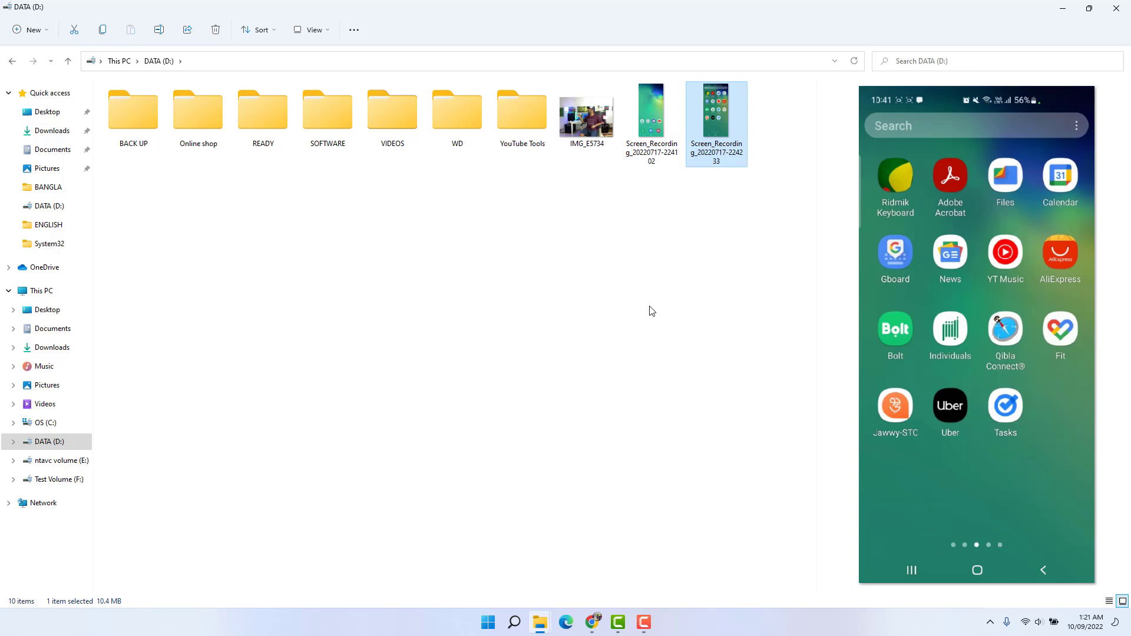
# - Step between the photo and two screen recordings with arrow keys, ending on the second recording
pyautogui.click(653, 124)
pyautogui.press('Right')
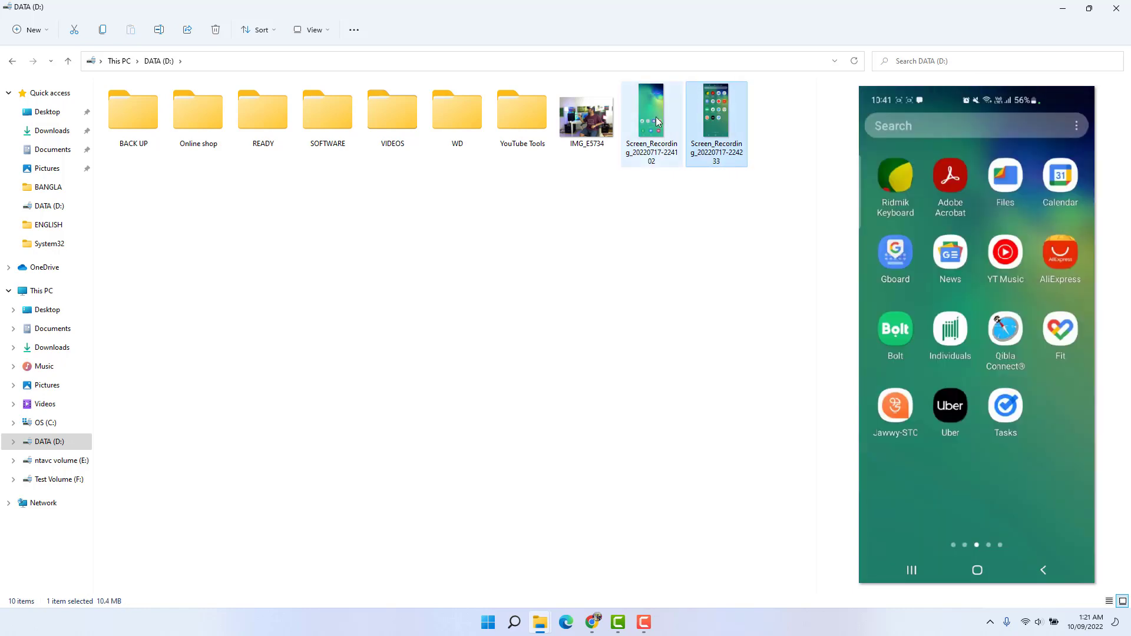
pyautogui.press('Left')
pyautogui.press('Right')
pyautogui.press('Left')
pyautogui.press('Left')
pyautogui.press('Right')
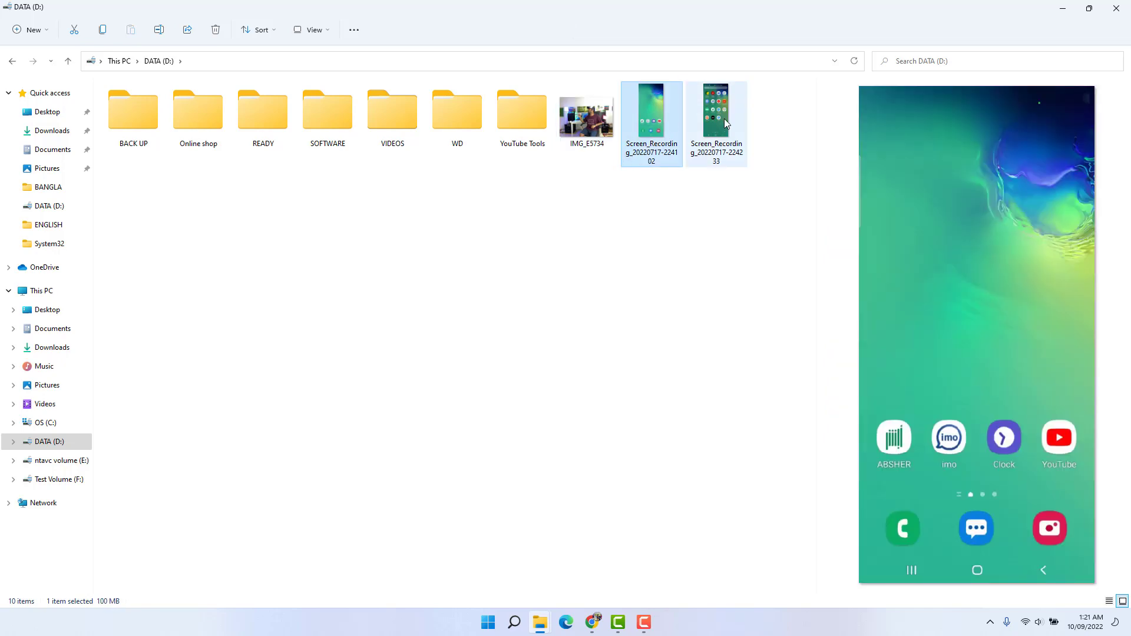
pyautogui.click(724, 118)
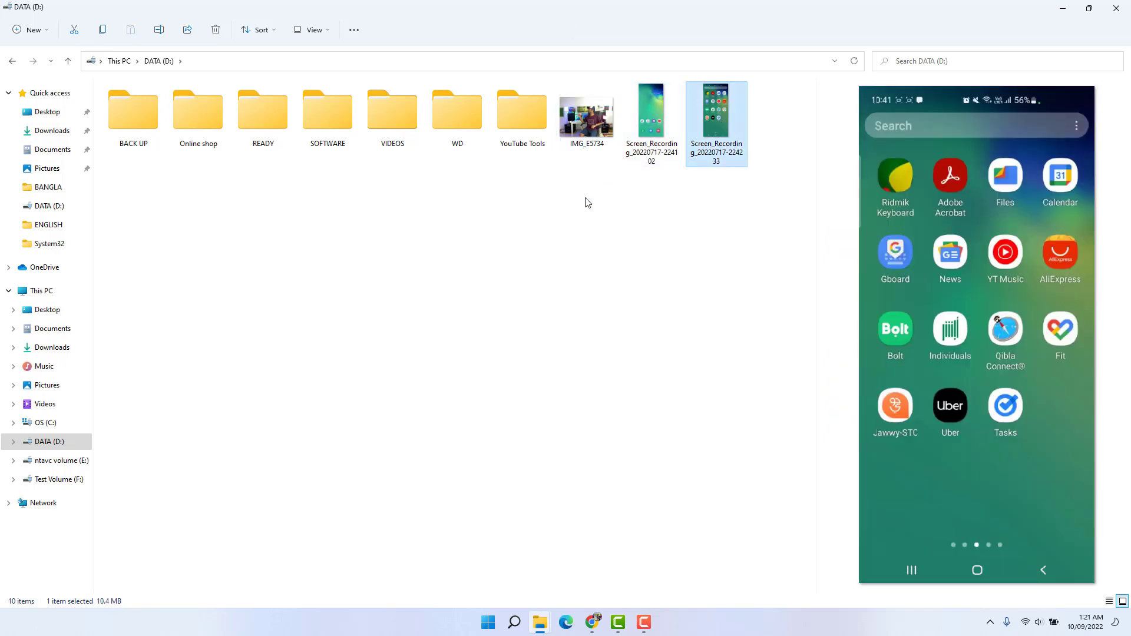
# - Clear the selection and turn off the preview pane under View > Show
pyautogui.click(365, 301)
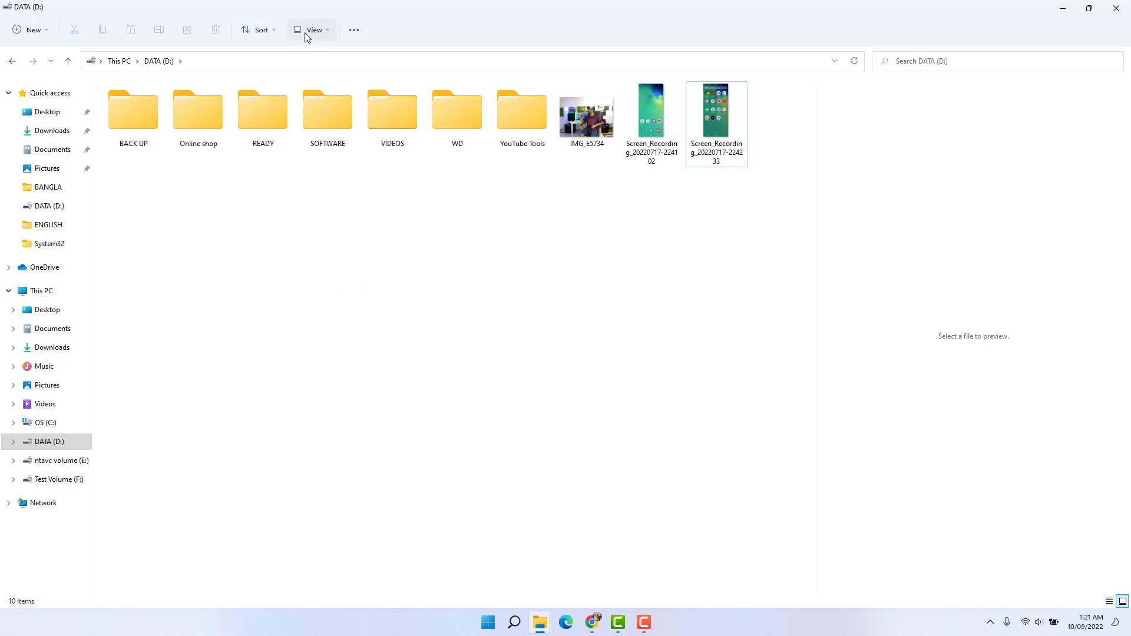
pyautogui.click(326, 30)
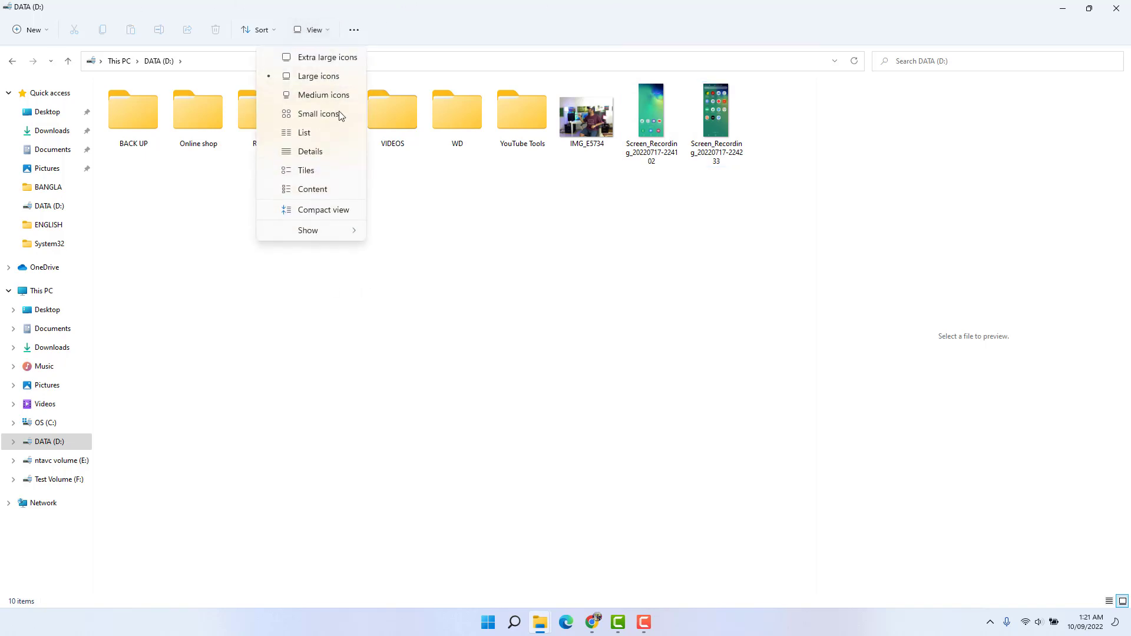
pyautogui.moveTo(308, 230)
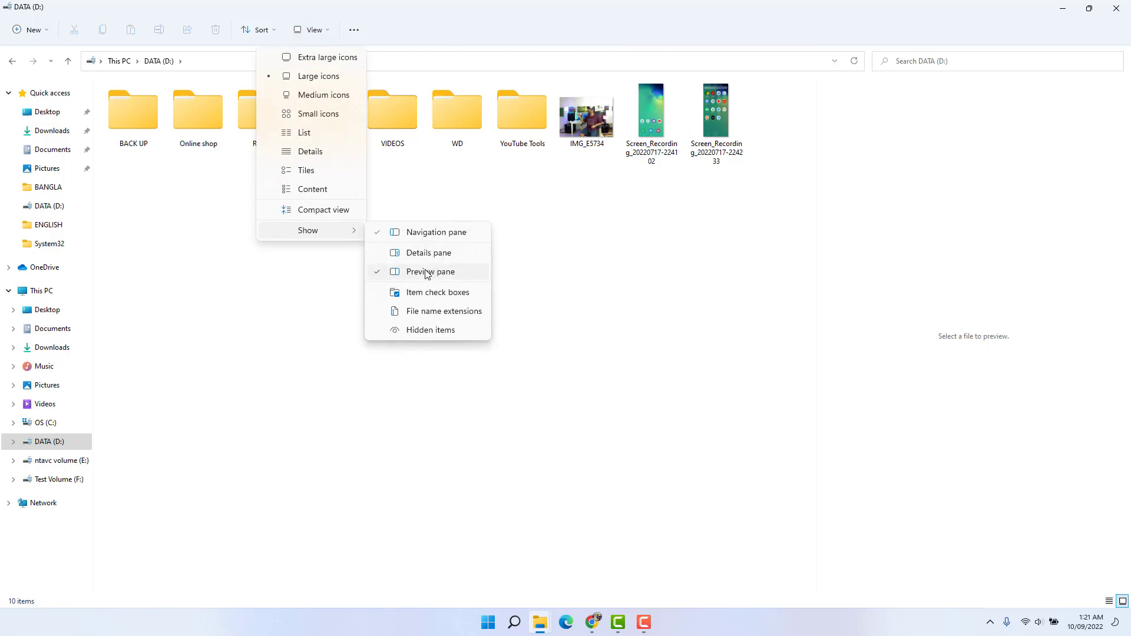
pyautogui.click(384, 275)
# - Select the IMG_E5734 photo and both screen recordings in turn to confirm no preview appears
pyautogui.click(575, 121)
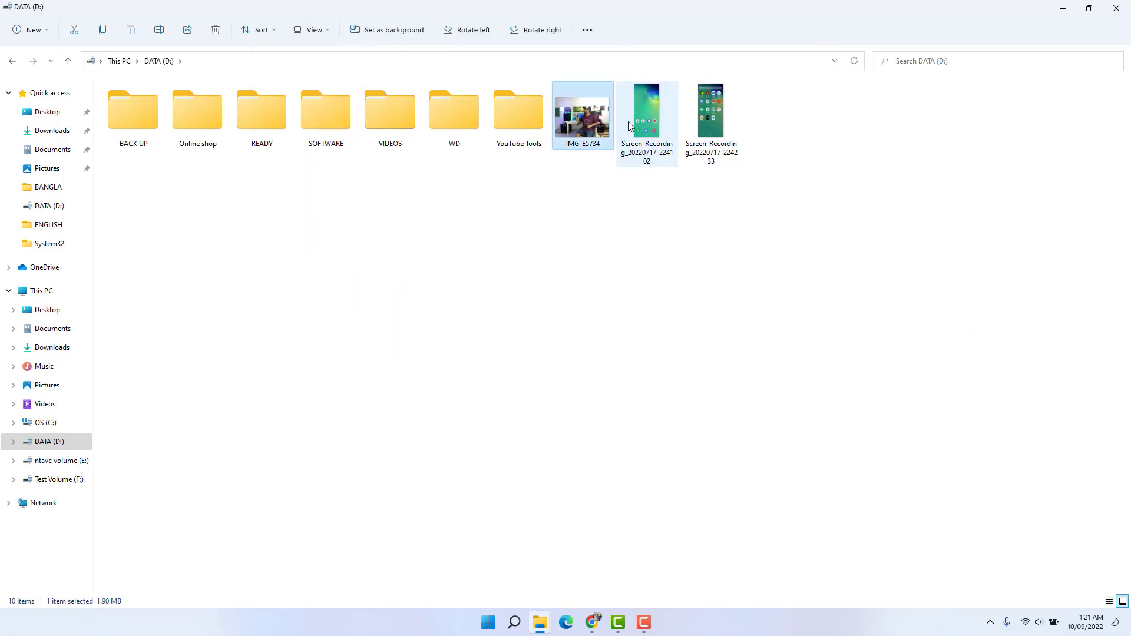
pyautogui.click(659, 121)
pyautogui.click(712, 121)
pyautogui.click(605, 118)
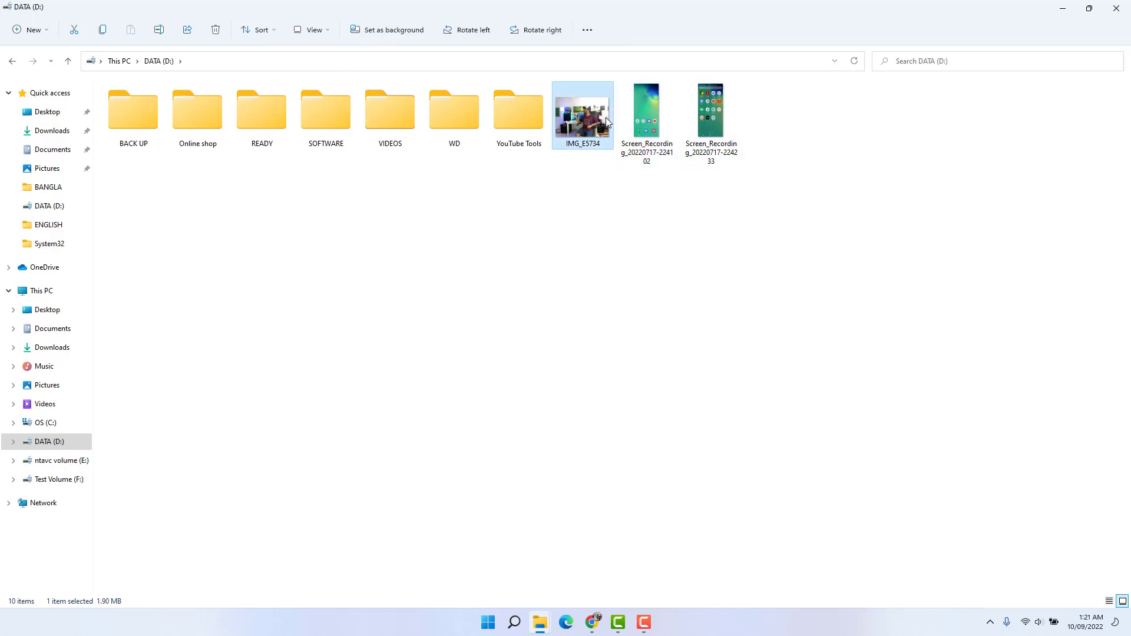
pyautogui.click(699, 115)
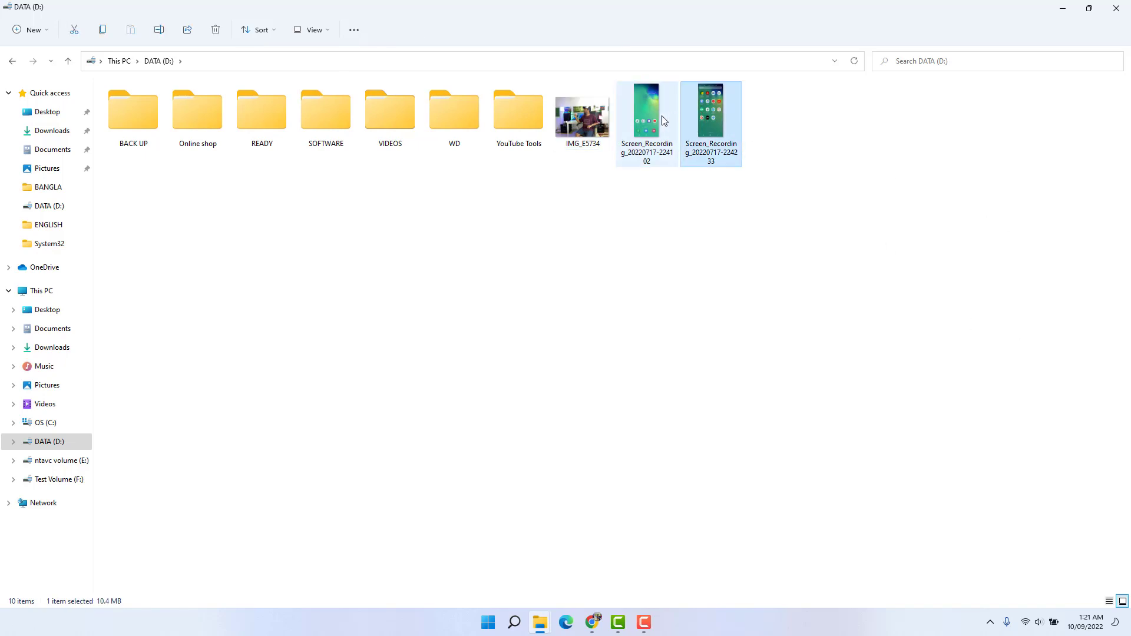
pyautogui.click(647, 124)
pyautogui.click(566, 199)
pyautogui.click(579, 121)
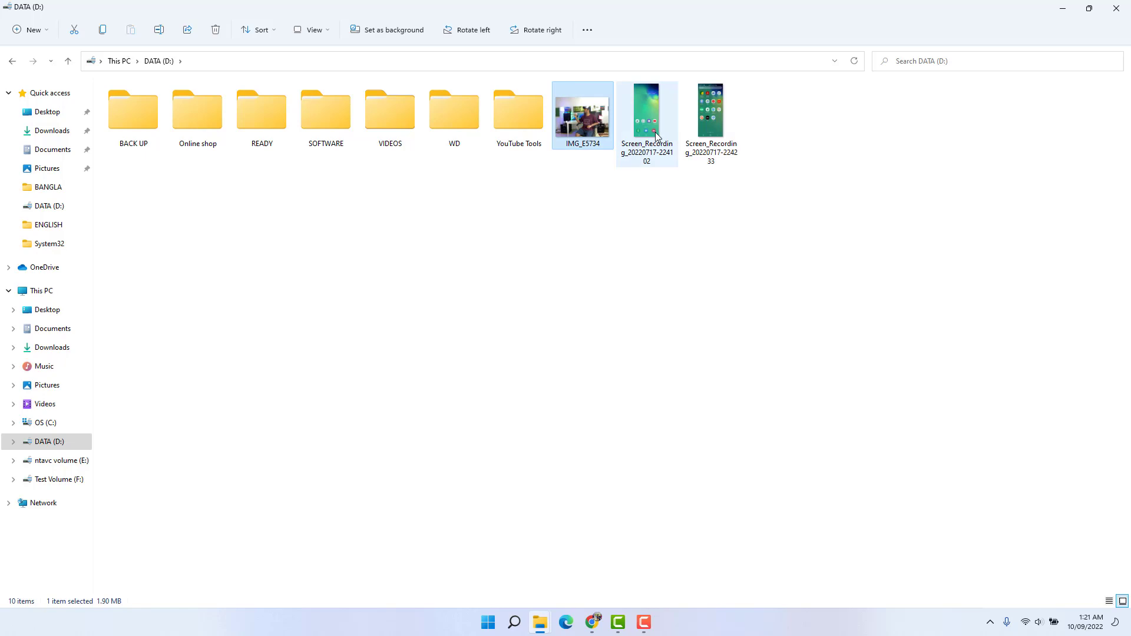
pyautogui.click(639, 127)
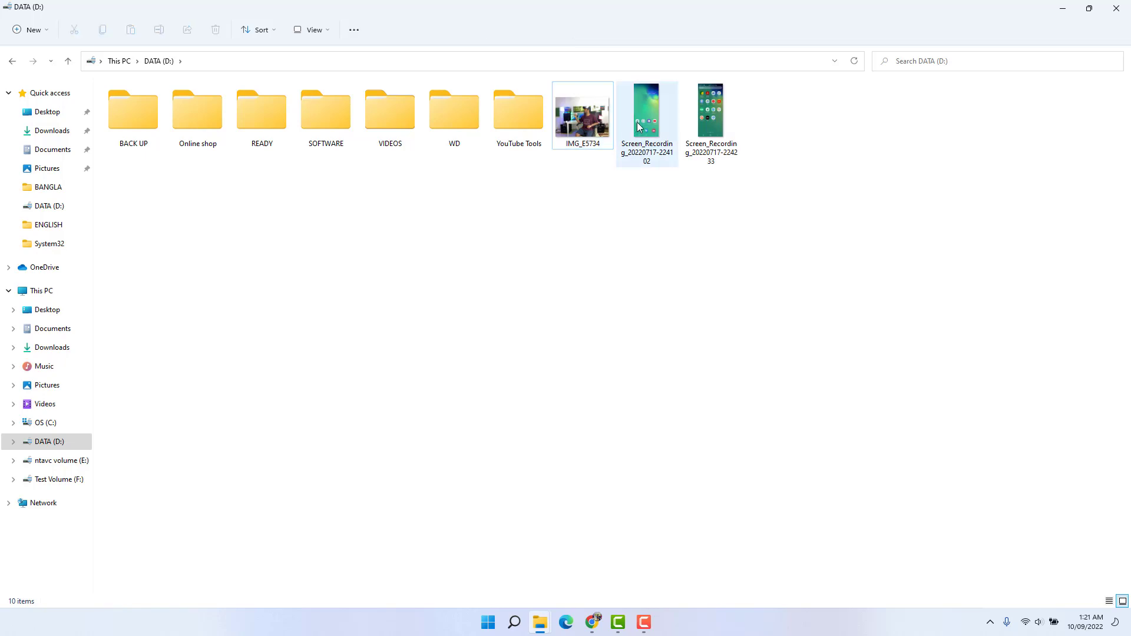
pyautogui.click(592, 124)
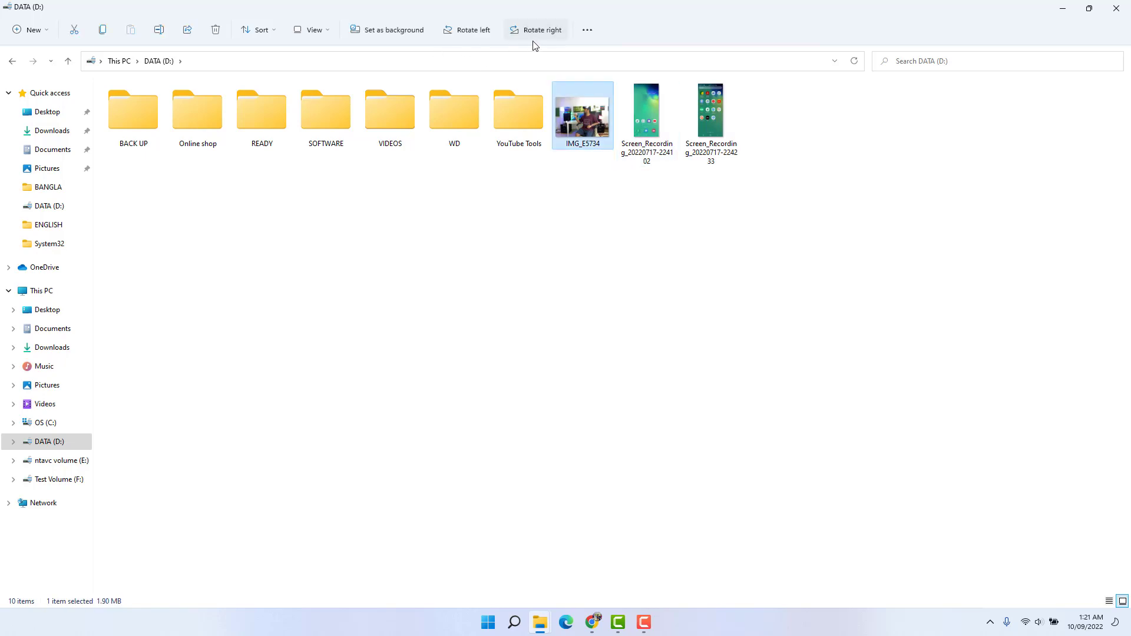
pyautogui.click(328, 30)
pyautogui.moveTo(310, 230)
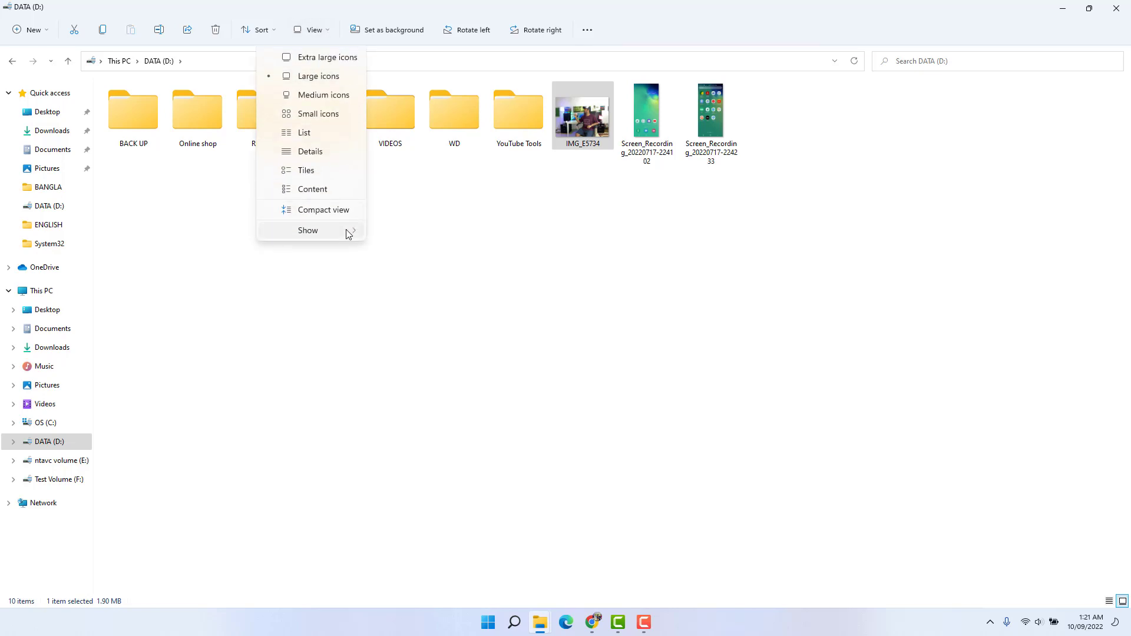
# - Re-enable the preview pane, preview both screen recordings, then clear the selection
pyautogui.click(420, 271)
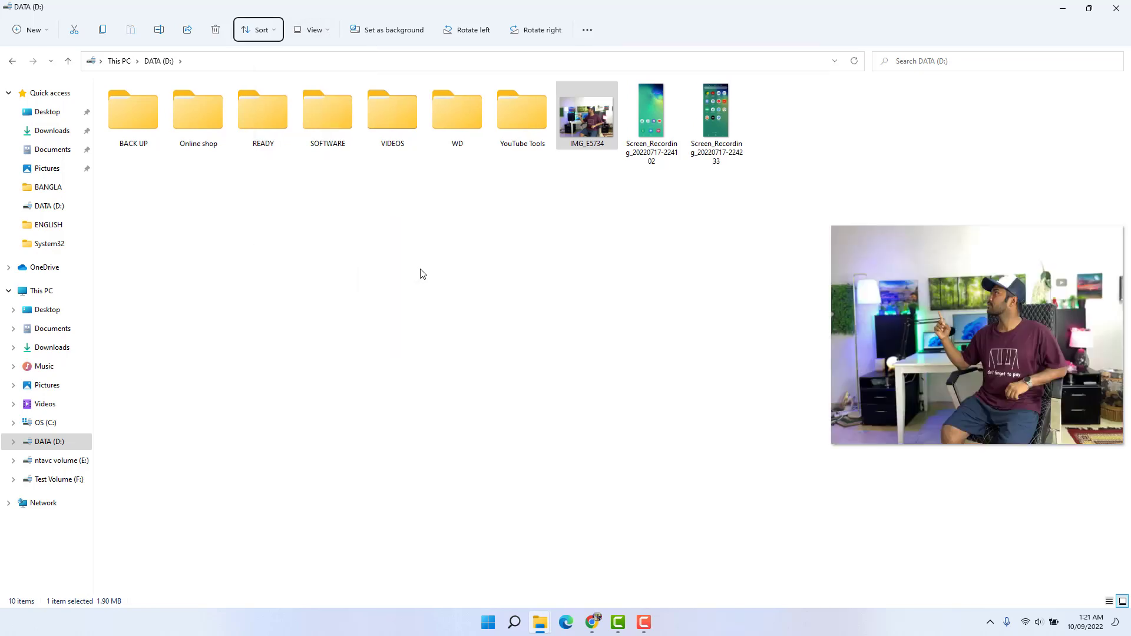
pyautogui.click(422, 273)
pyautogui.click(656, 125)
pyautogui.click(712, 128)
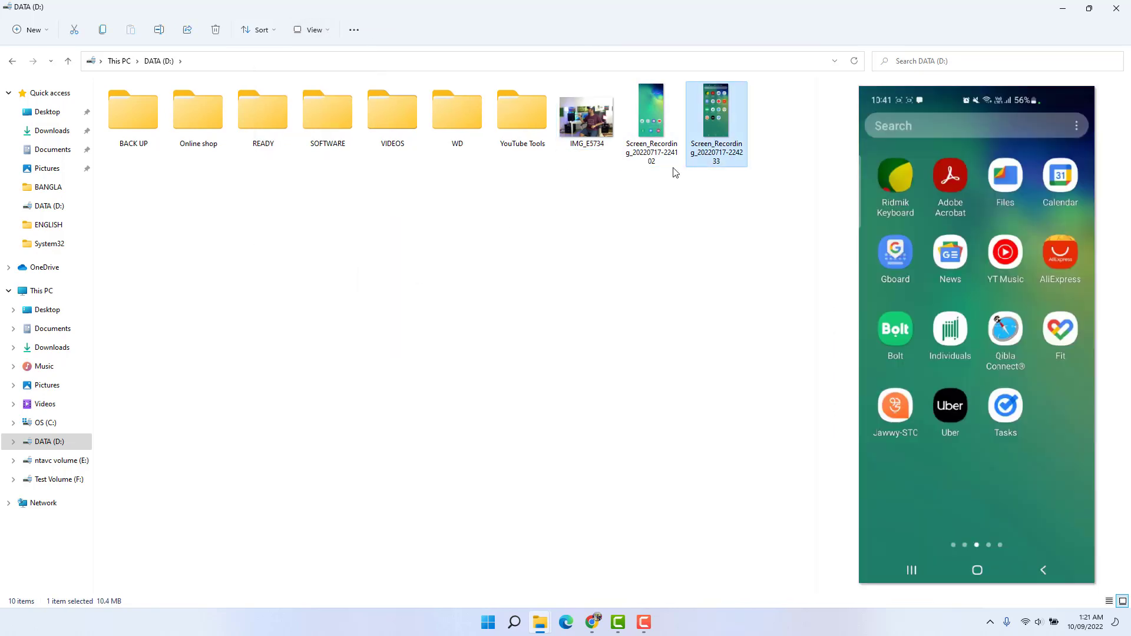
pyautogui.click(575, 292)
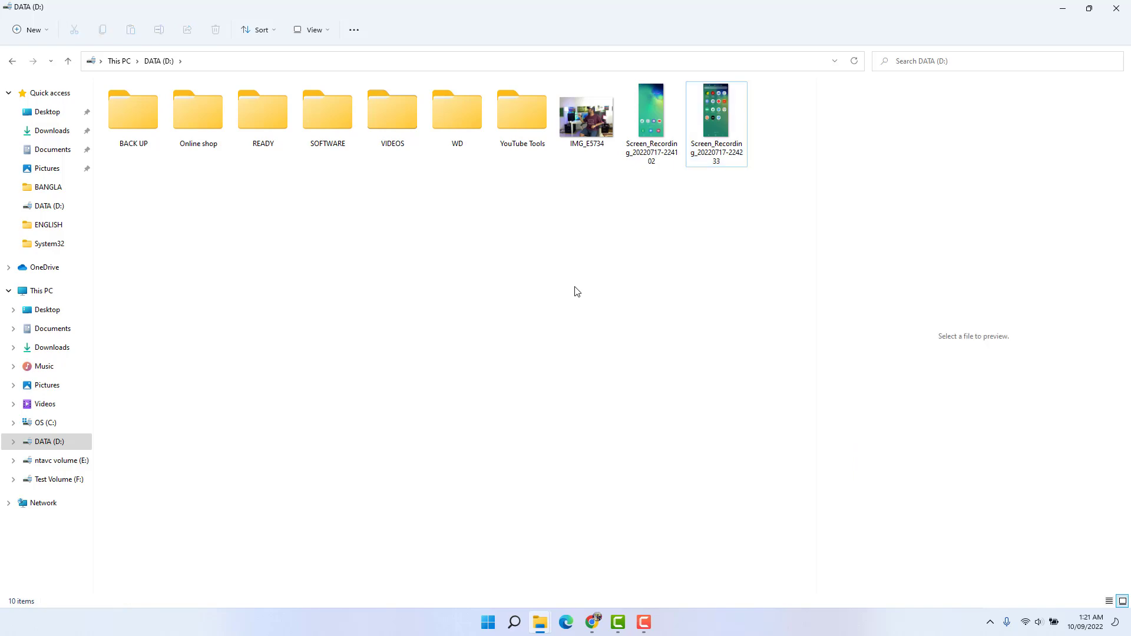